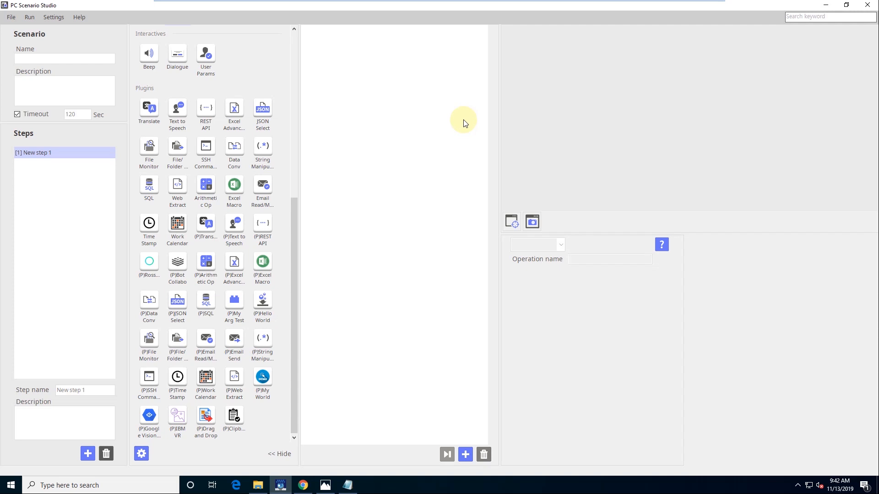
Add a (P)Google Vision API operation and assign the JSON key in the Google Vision API folder's Credential file subfolder as its credential file.
left_click(151, 415)
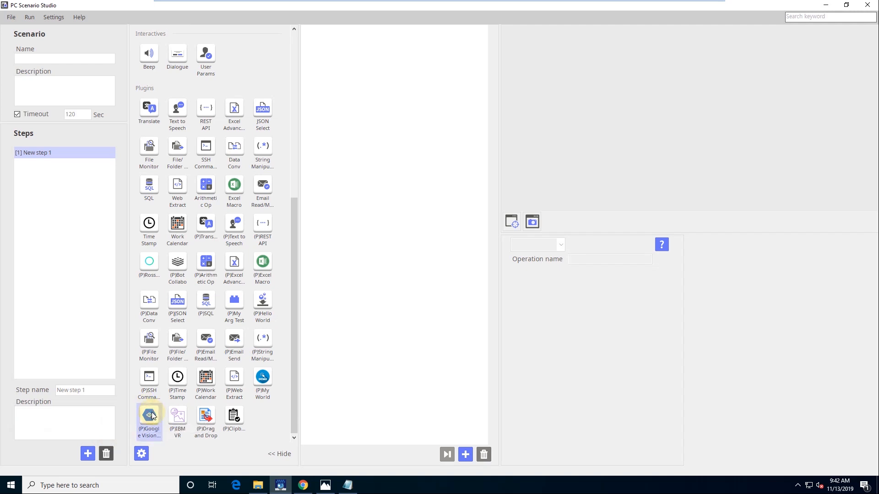
left_click_drag(152, 415, 421, 265)
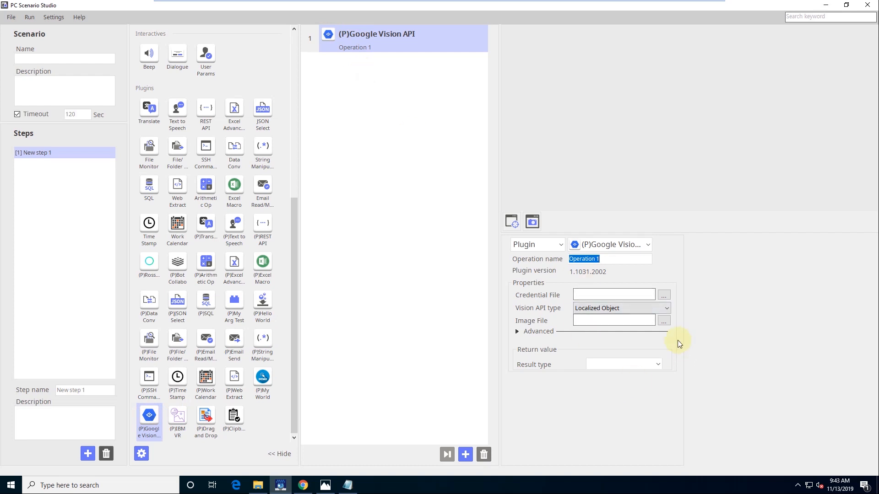
left_click(662, 297)
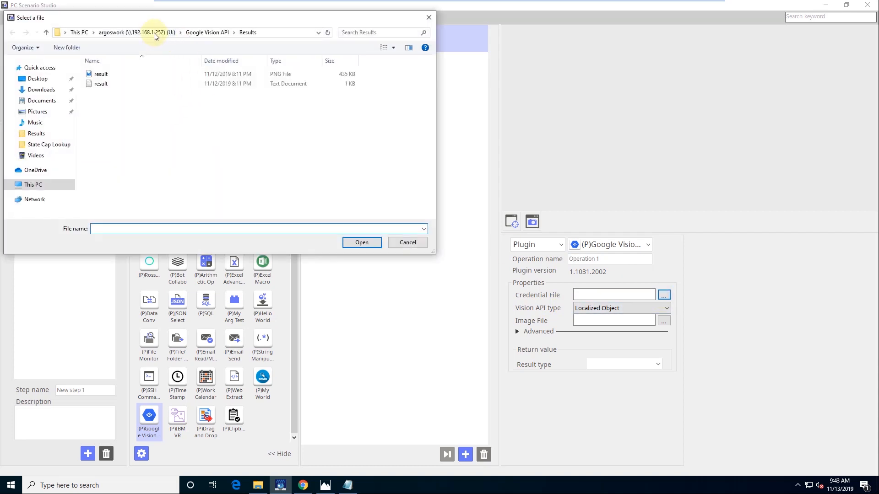
left_click(192, 33)
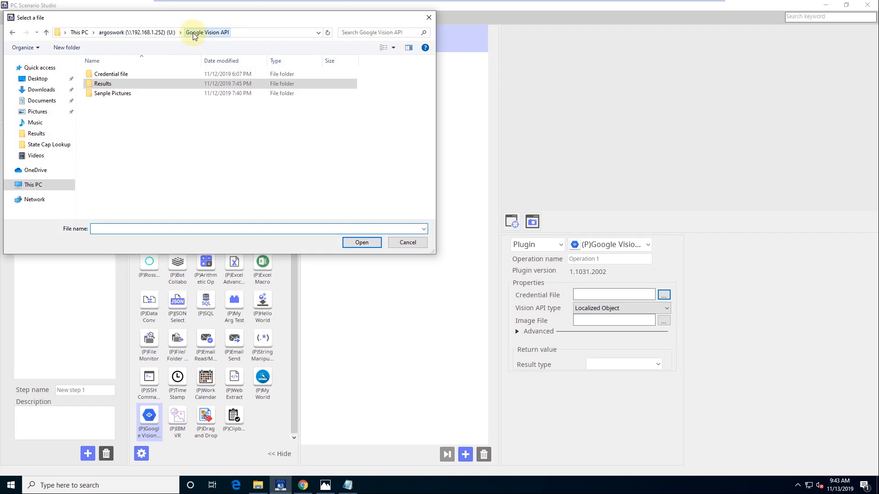
double_click(136, 74)
double_click(136, 73)
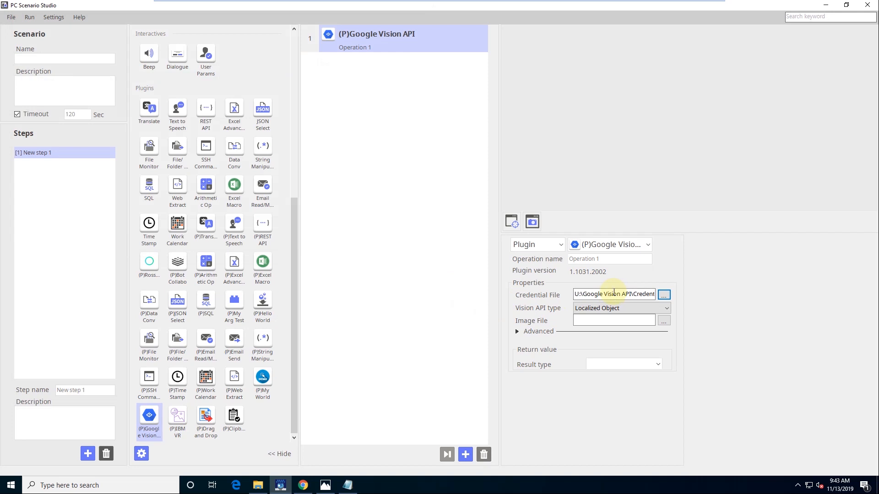
Choose Localized Object as the Vision API type and enable the output image file, using result.png from the Results folder.
left_click(661, 310)
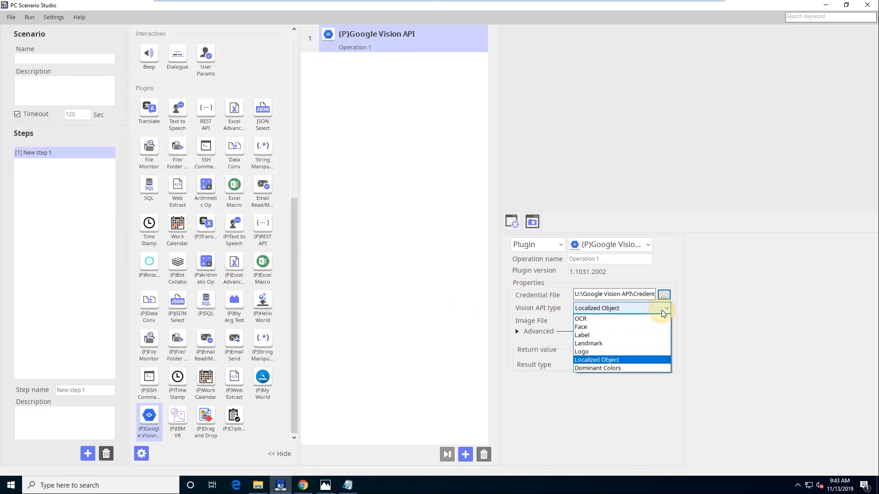
left_click(639, 361)
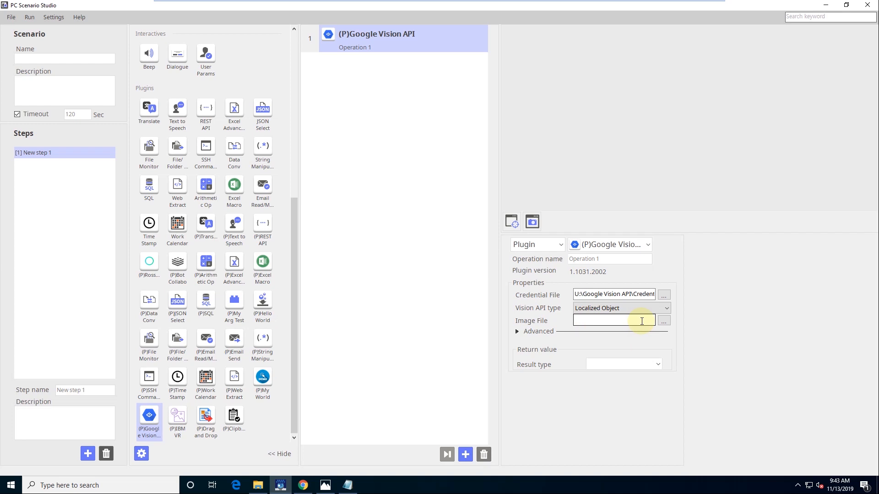
left_click(517, 330)
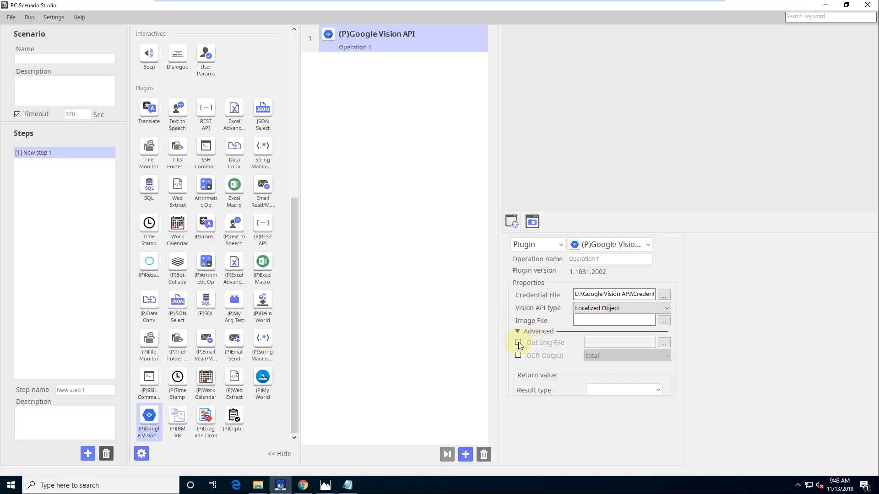
left_click(517, 343)
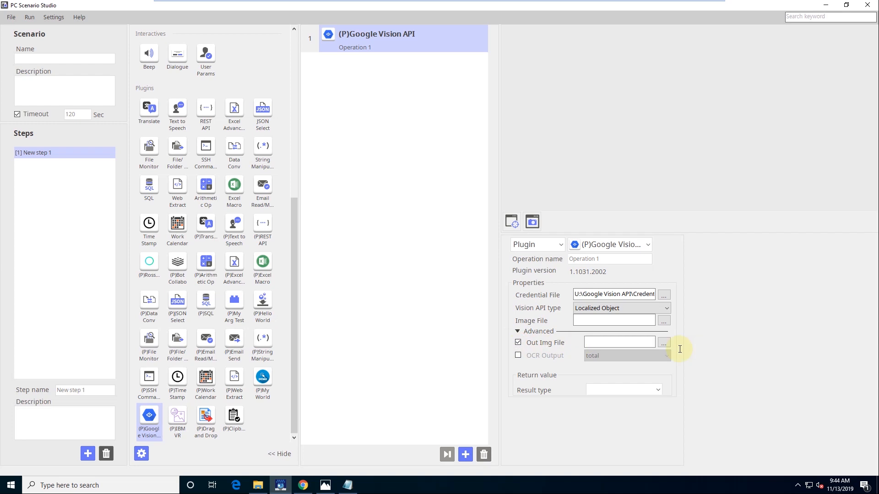
left_click(664, 342)
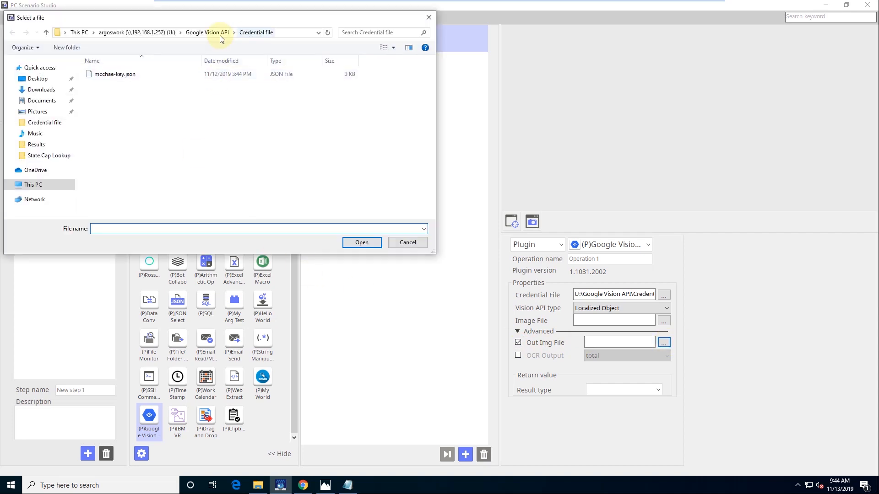
left_click(195, 35)
double_click(116, 84)
left_click(115, 75)
left_click(362, 242)
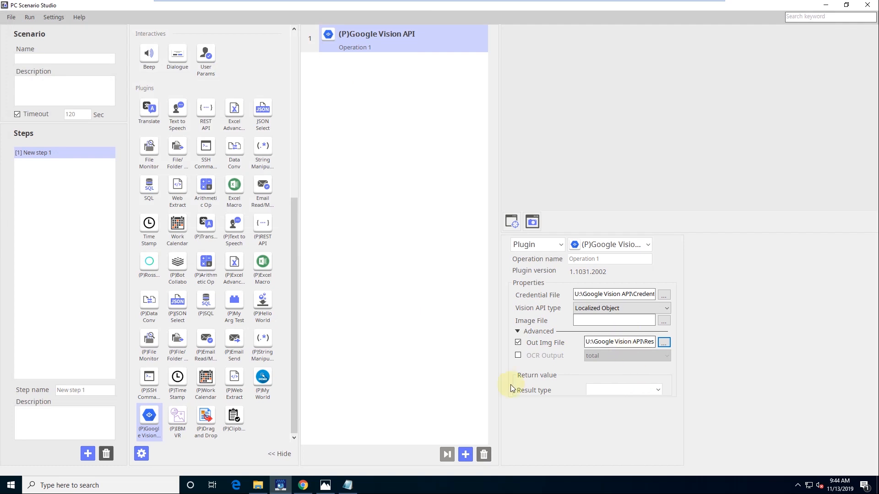
Set the return value's result type to File, with result.txt from the Results folder and {{G.V}} as the file variable.
left_click(657, 390)
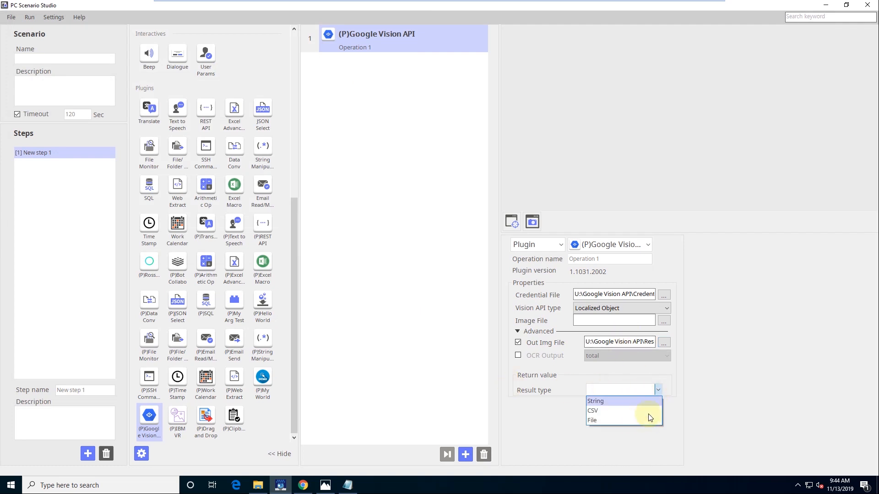
left_click(647, 419)
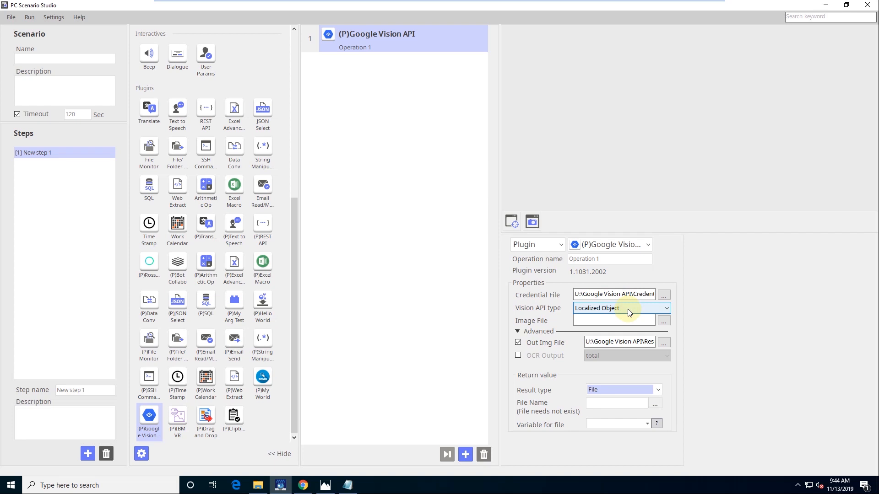
left_click(654, 403)
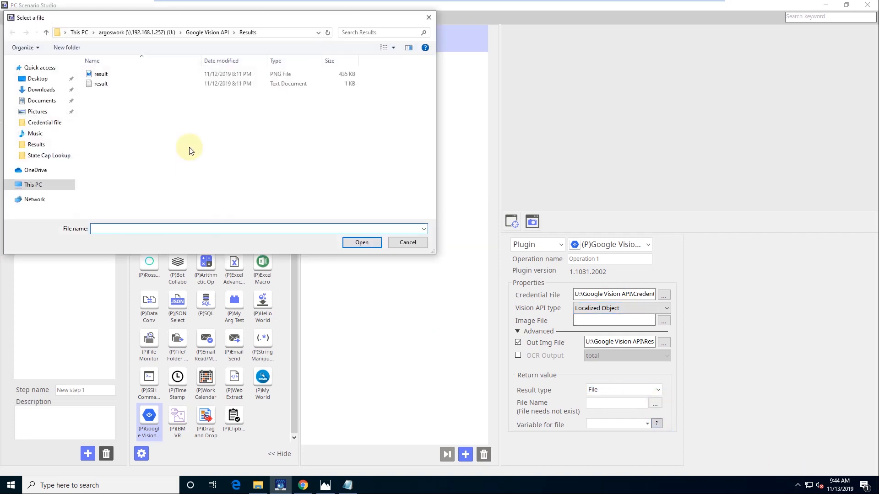
left_click(158, 84)
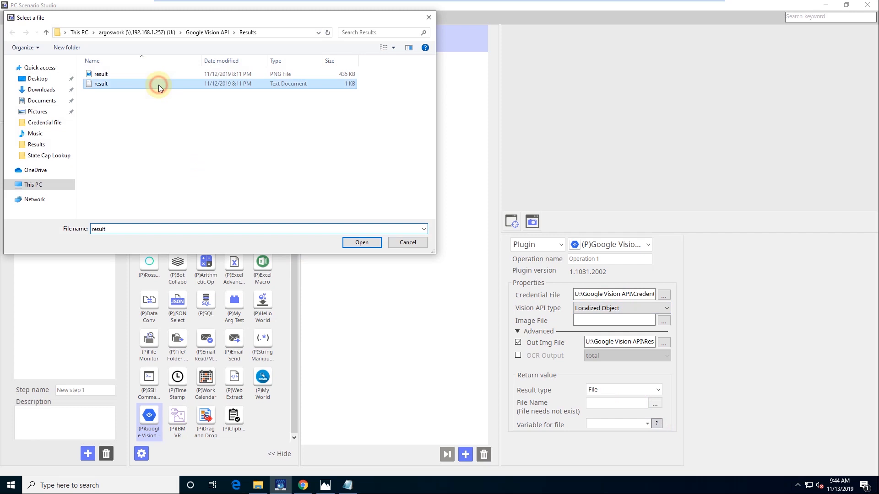
left_click(366, 243)
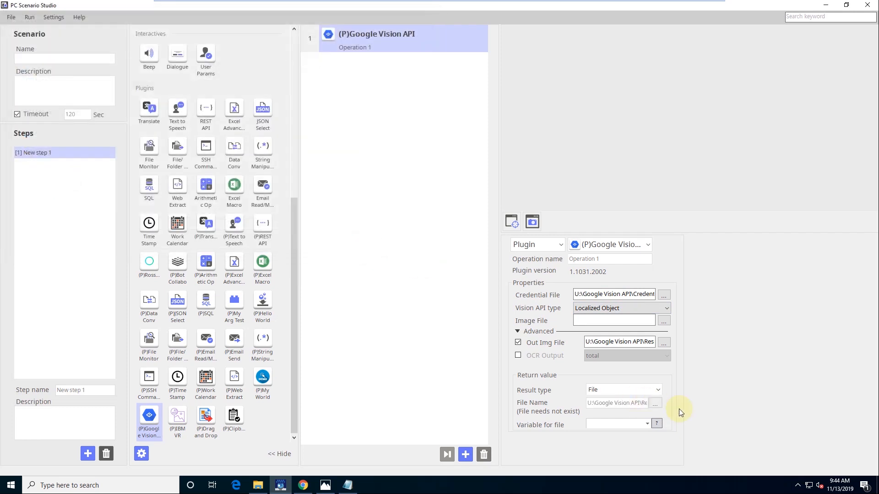
left_click(647, 425)
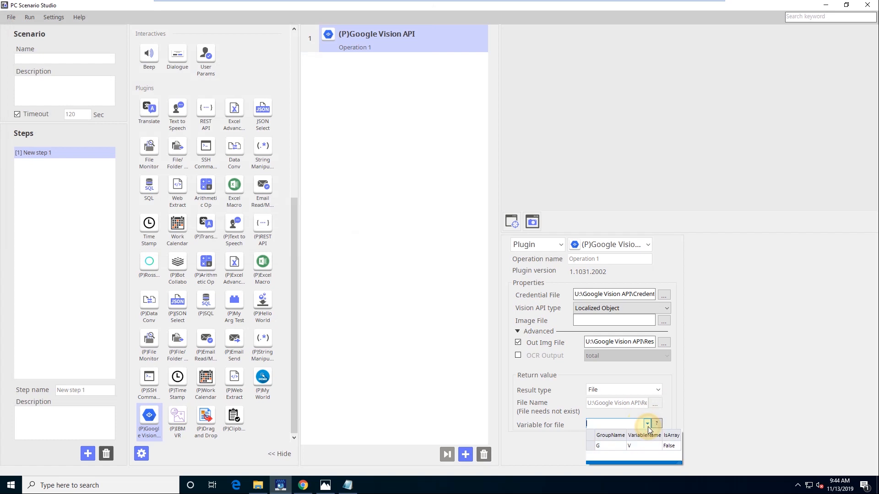
left_click(640, 446)
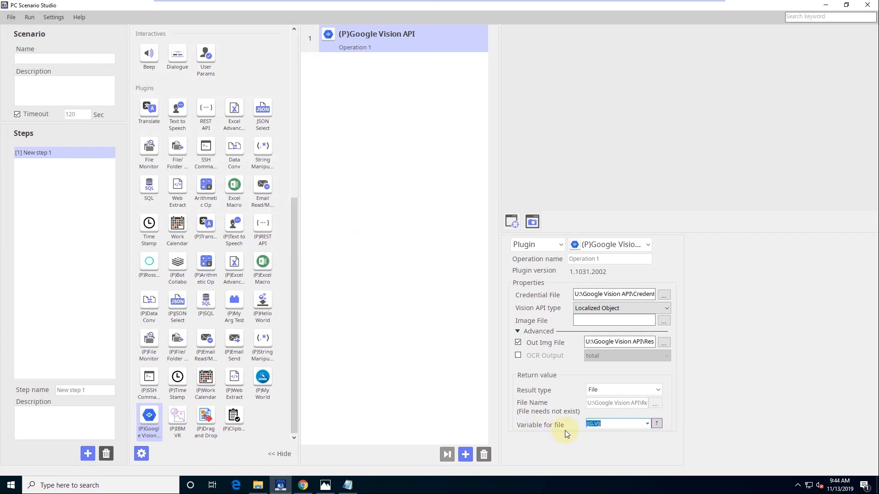
double_click(617, 424)
Add two RunProgram operations below the Vision operation and set the first one's file path to the output image, U:\Google Vision API\Results\result.png.
left_click(294, 100)
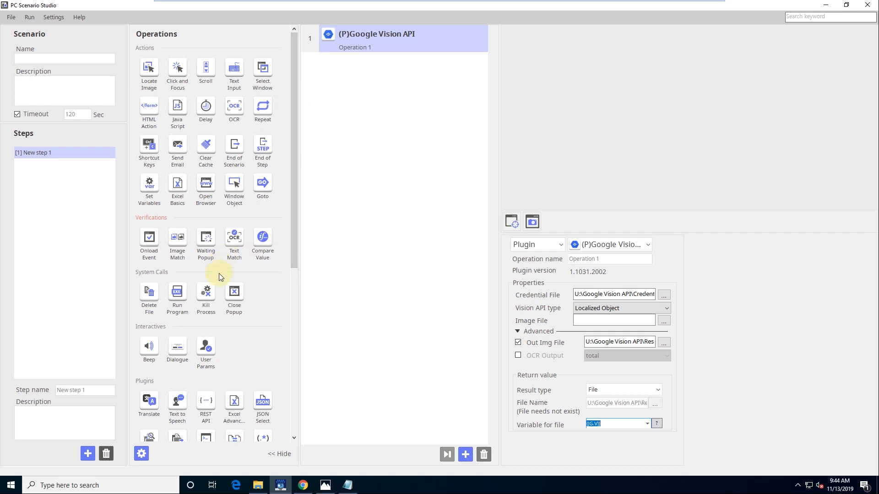
left_click_drag(177, 291, 429, 46)
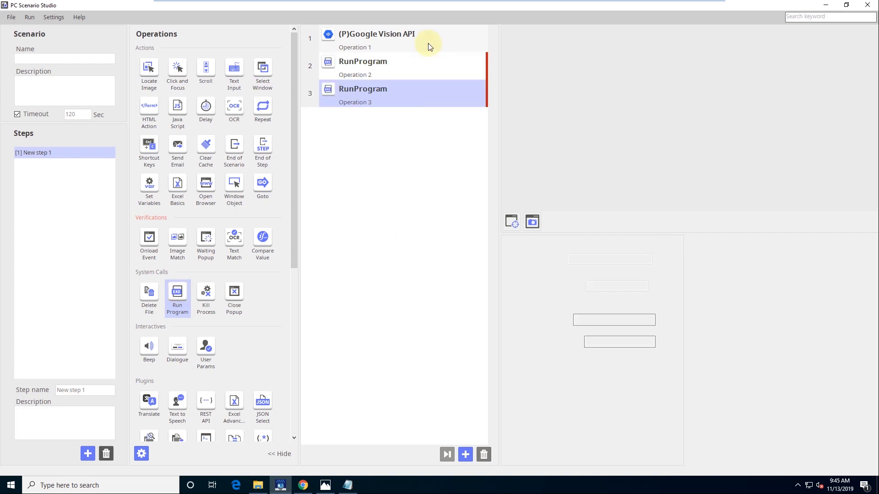
left_click(430, 41)
left_click(592, 342)
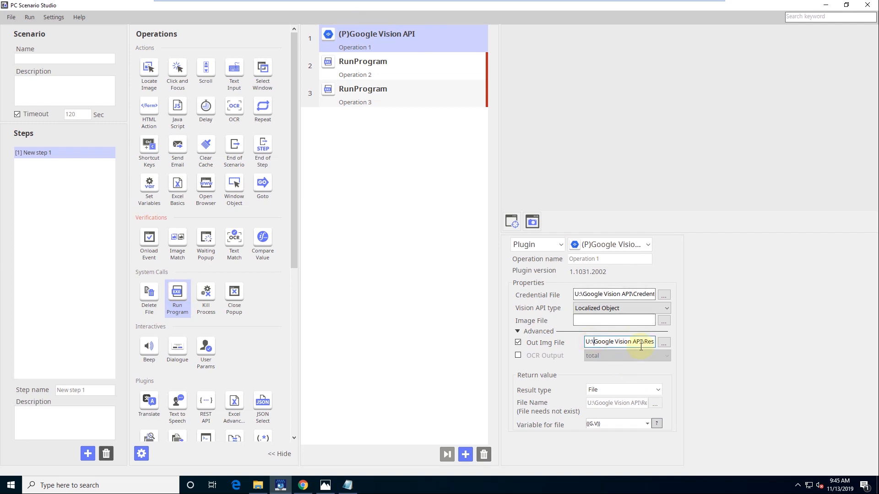
key("shift+End")
key("Home")
key("shift+End")
left_click(396, 63)
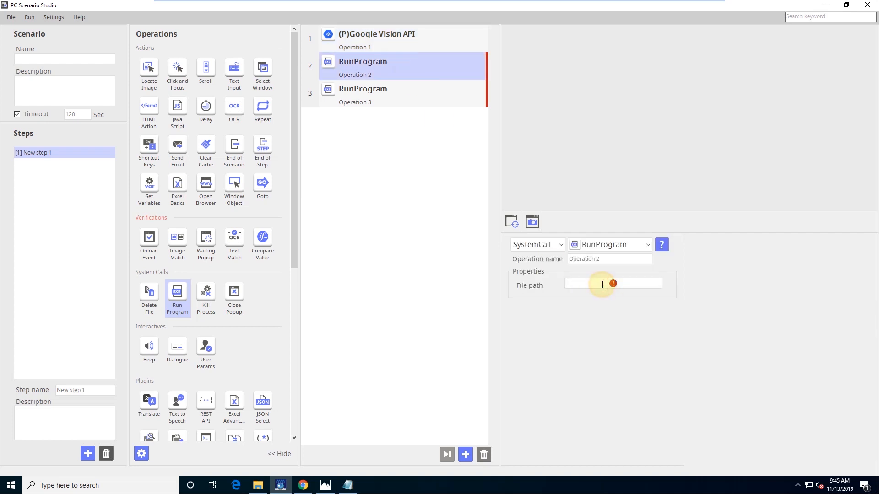
key("ctrl+v")
Copy the Vision operation's result text file path, U:\Google Vision API\Results\result.txt, into the second RunProgram operation's file path.
left_click(402, 98)
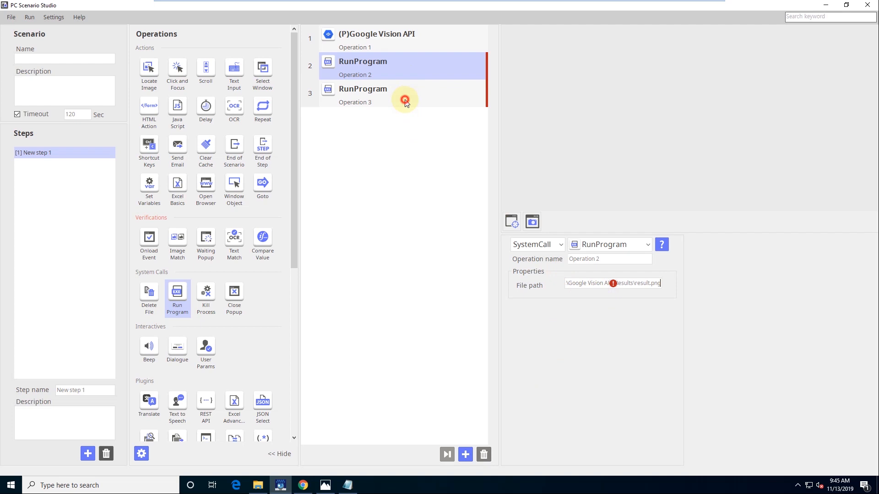
left_click(405, 39)
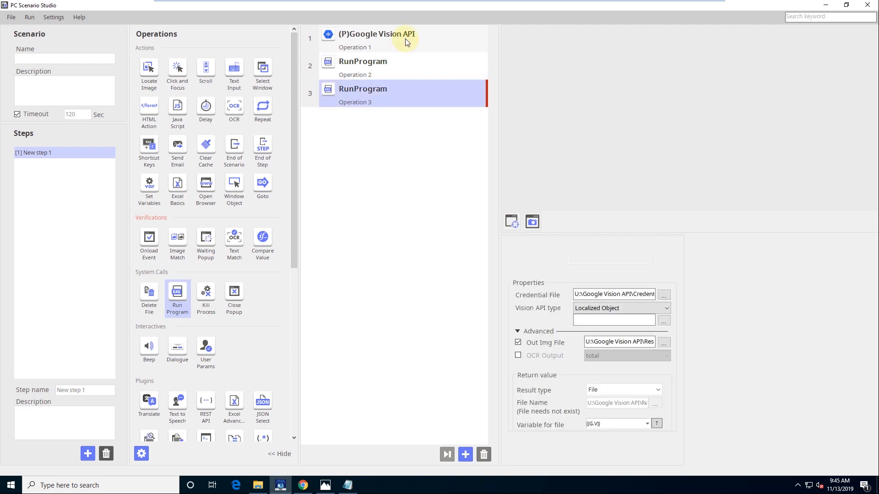
triple_click(631, 403)
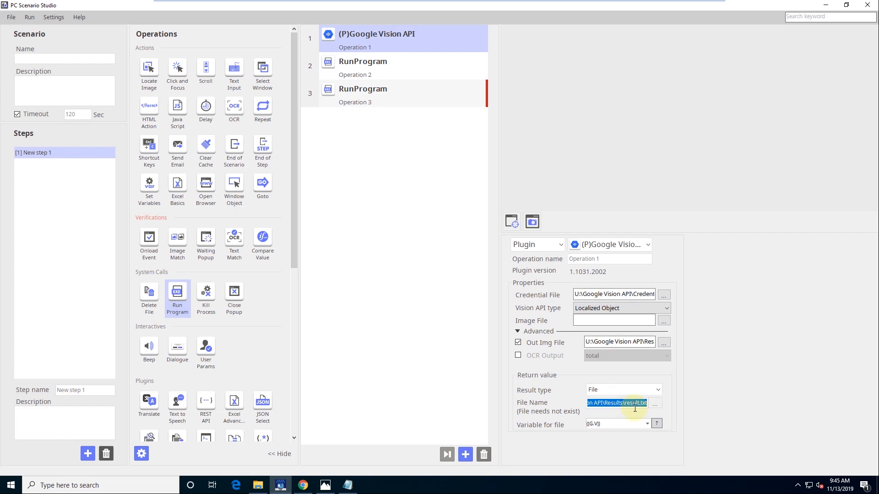
left_click(359, 102)
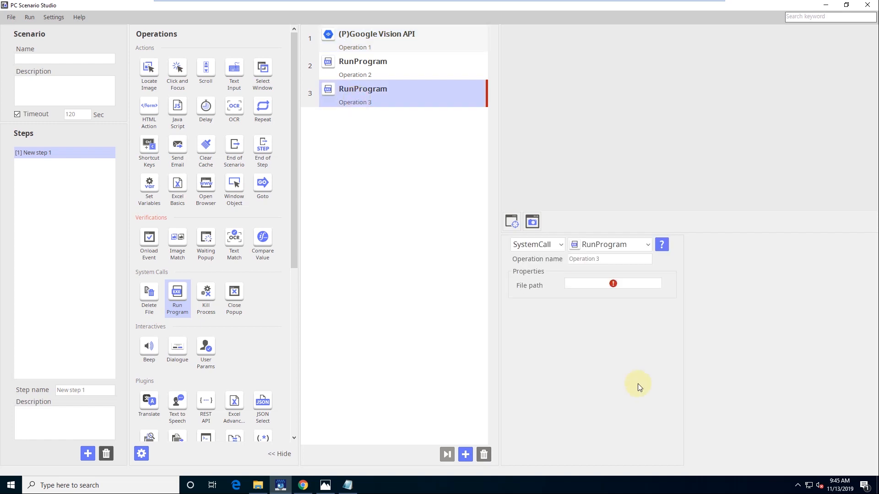
left_click(598, 286)
type("J:\\Google Vision API\\Results\\result.txt")
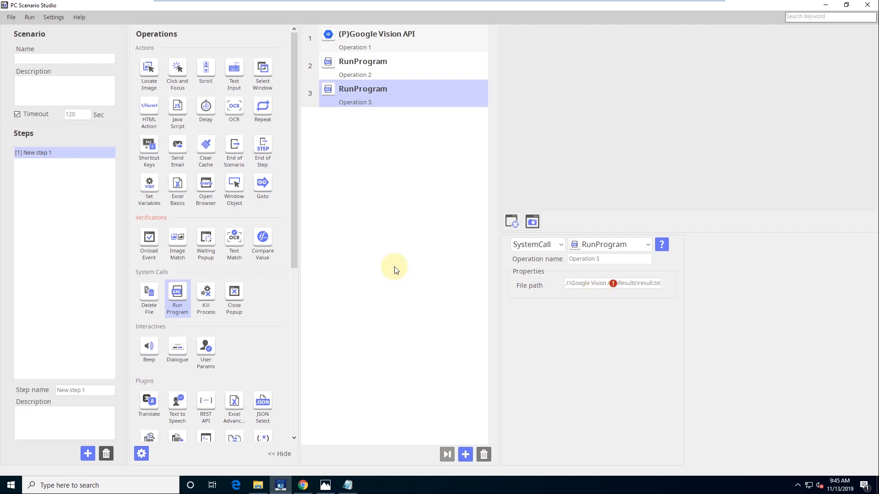
Insert a (P)Drag and Drop operation at the start of the list, before the Google Vision API operation.
left_click(426, 41)
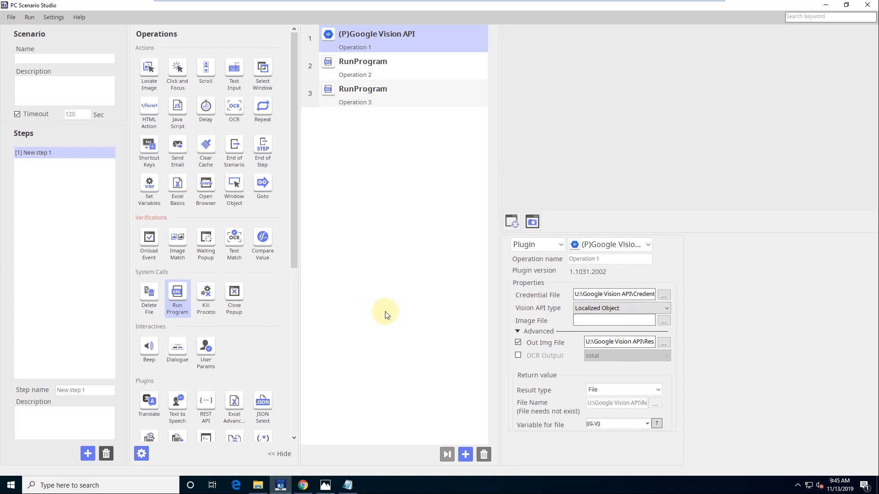
left_click_drag(293, 257, 283, 437)
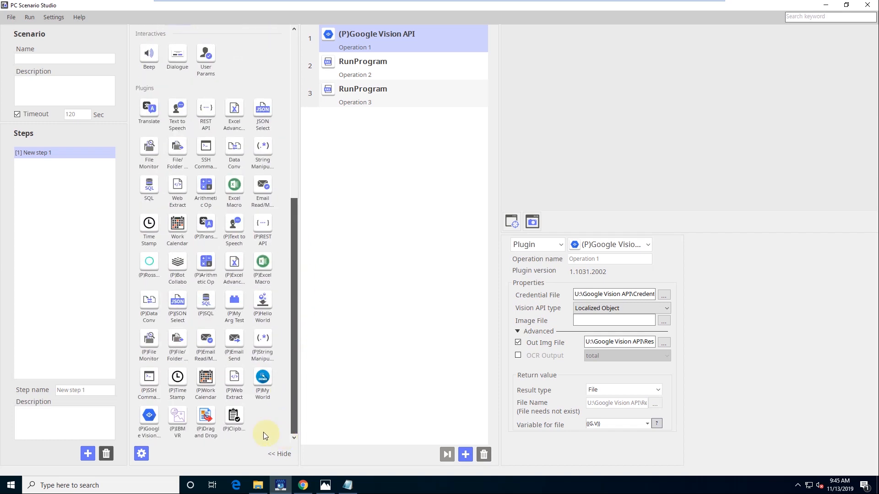
left_click_drag(206, 420, 361, 35)
left_click_drag(361, 35, 364, 35)
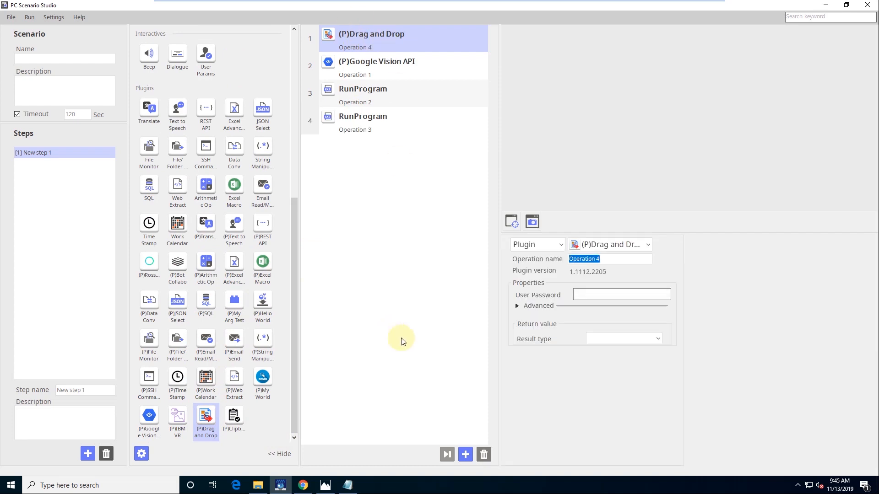
Enter the user password for the Drag and Drop operation and return its result as a String in variable {{G.V}}.
left_click(589, 294)
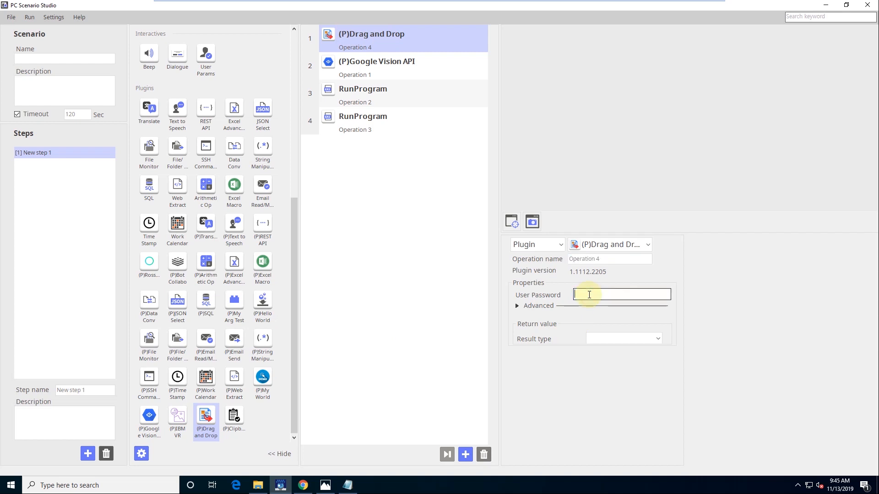
type("p")
left_click(658, 340)
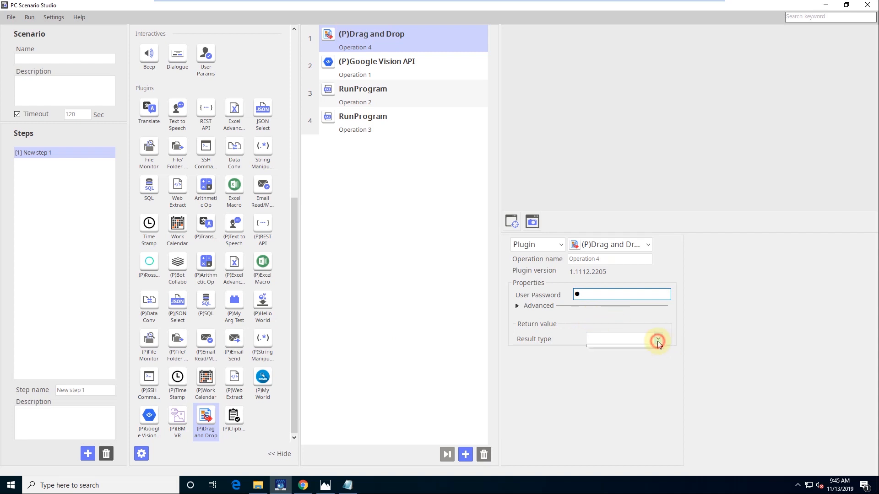
left_click(652, 351)
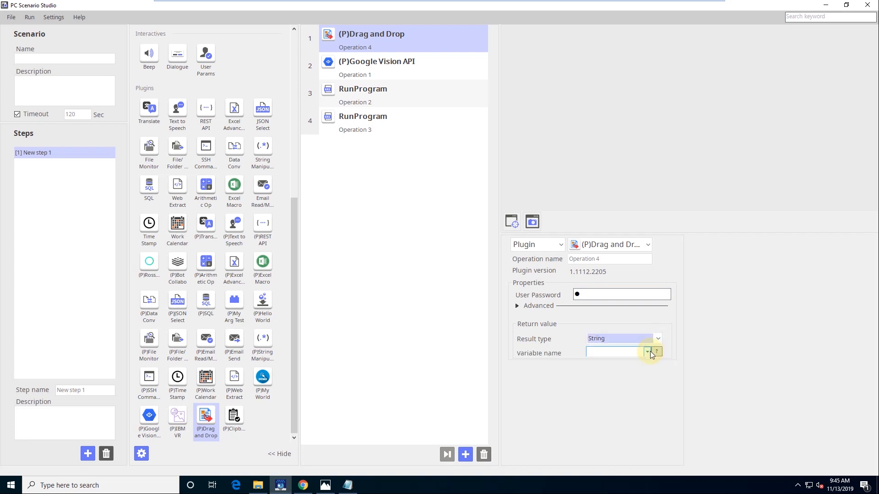
left_click(645, 352)
left_click(641, 372)
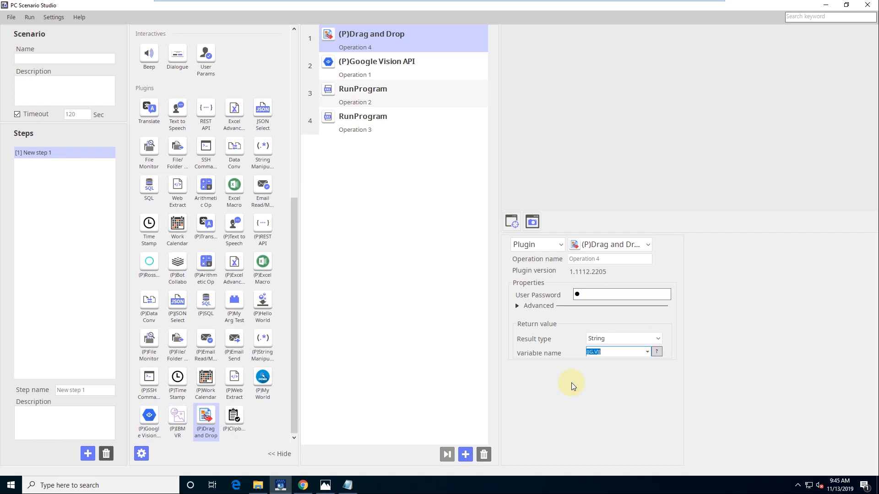
Copy the Drag and Drop operation's return variable {{G.V}} into the Image File field of the Google Vision API operation.
left_click(612, 353)
left_click_drag(601, 353, 579, 353)
key("ctrl+c")
left_click(616, 354)
double_click(617, 353)
left_click(374, 72)
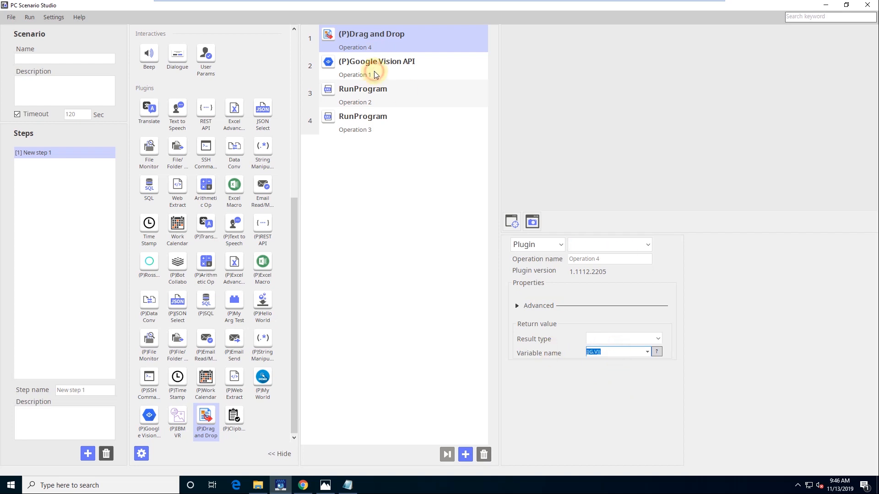
left_click(612, 319)
key("ctrl+v")
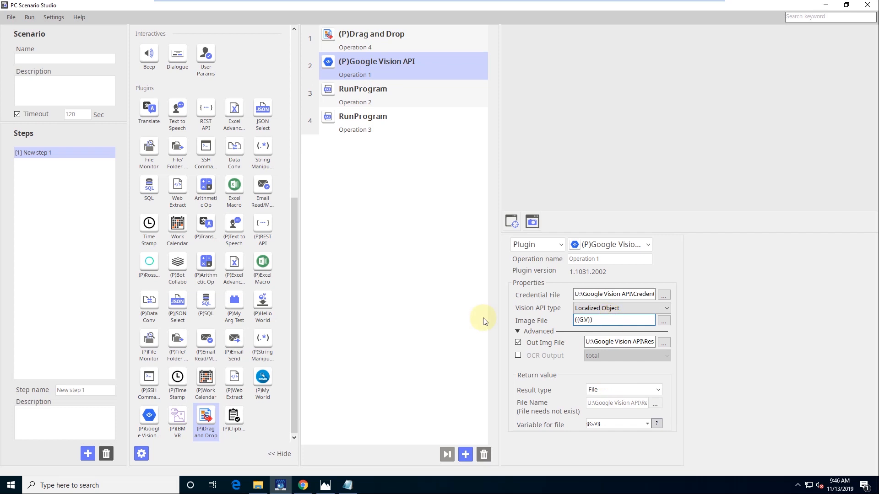
left_click(418, 319)
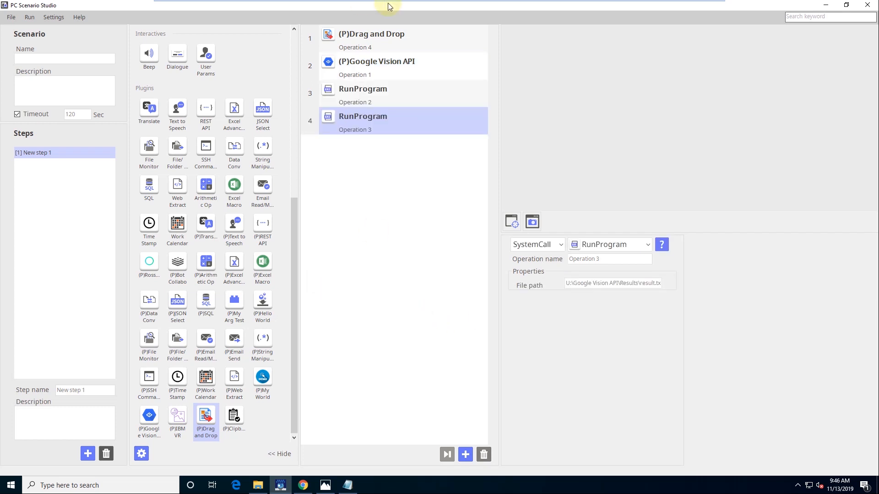
Test-run the scenario, drop the airport people 02 image from the Sanple Pictures folder into the drop window, and minimize the test result.
left_click(29, 17)
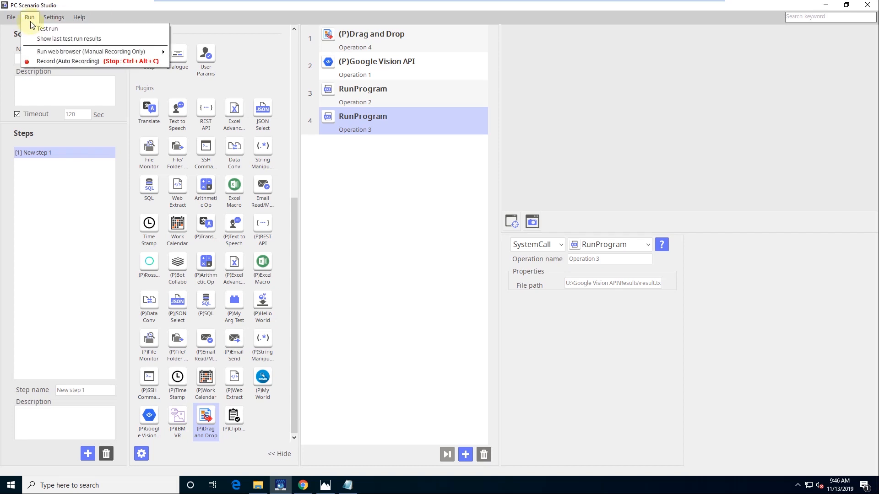
left_click(32, 26)
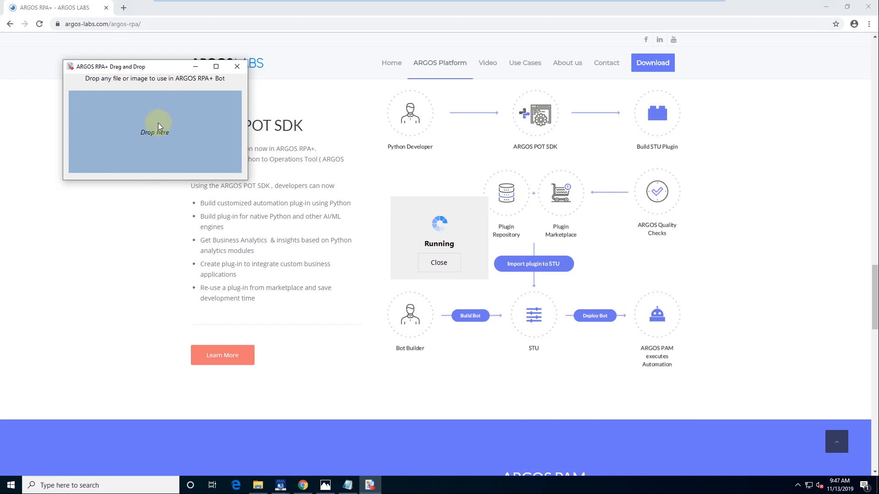
left_click(257, 485)
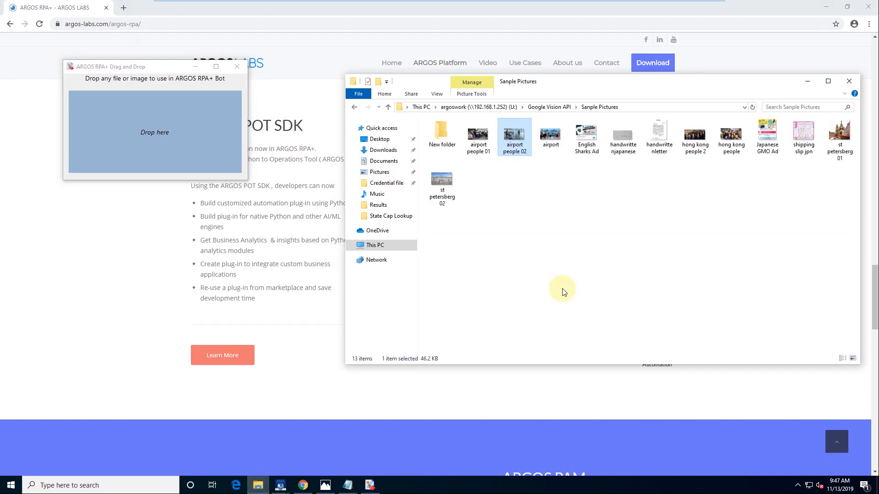
left_click(514, 137)
left_click_drag(514, 136, 162, 136)
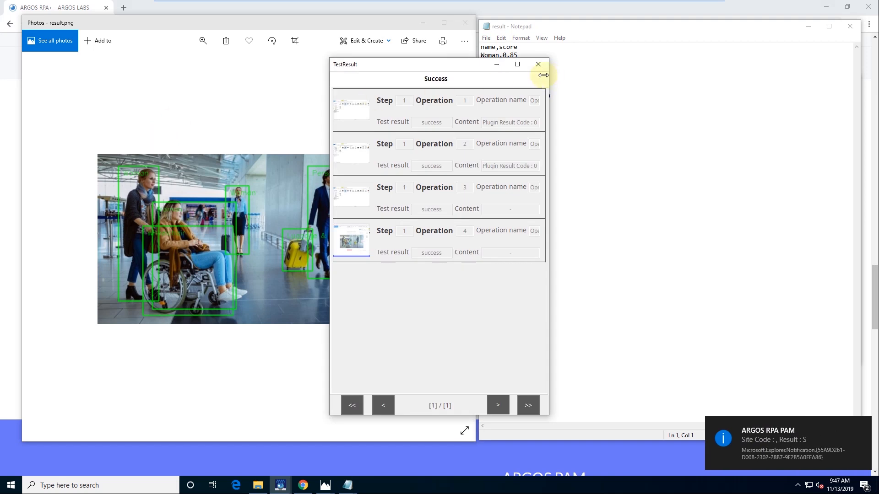
left_click(497, 65)
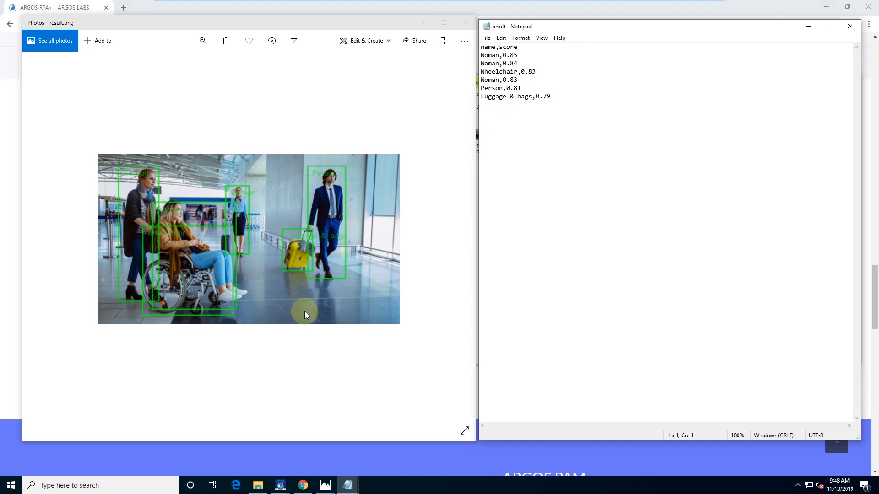
Review the available plugin operations in PC Scenario Studio and return to the ARGOS LABS page in Chrome.
left_click(304, 487)
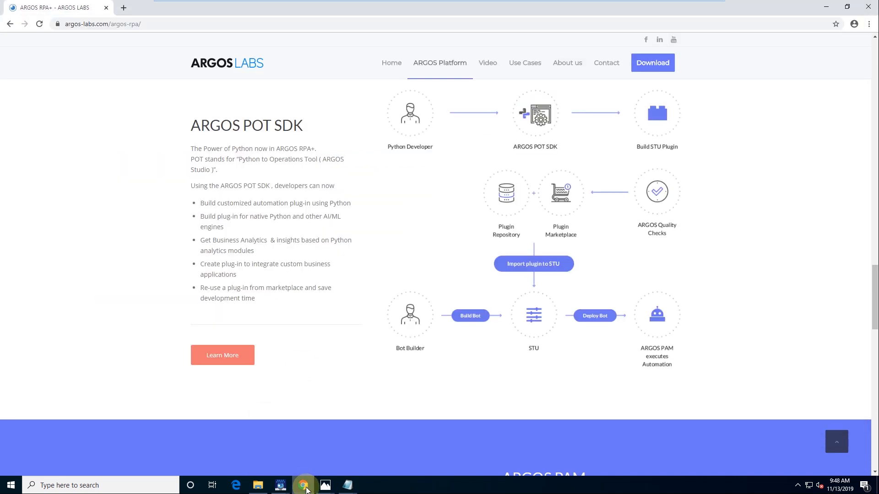
left_click(280, 486)
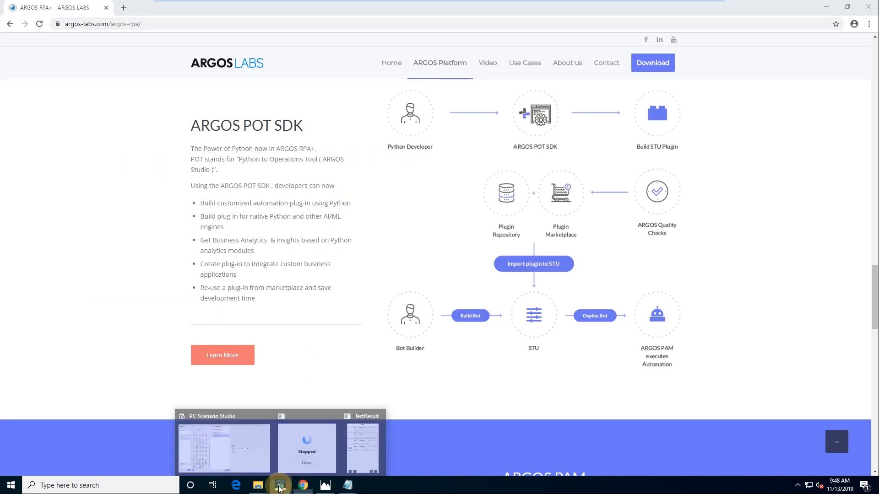
left_click(237, 447)
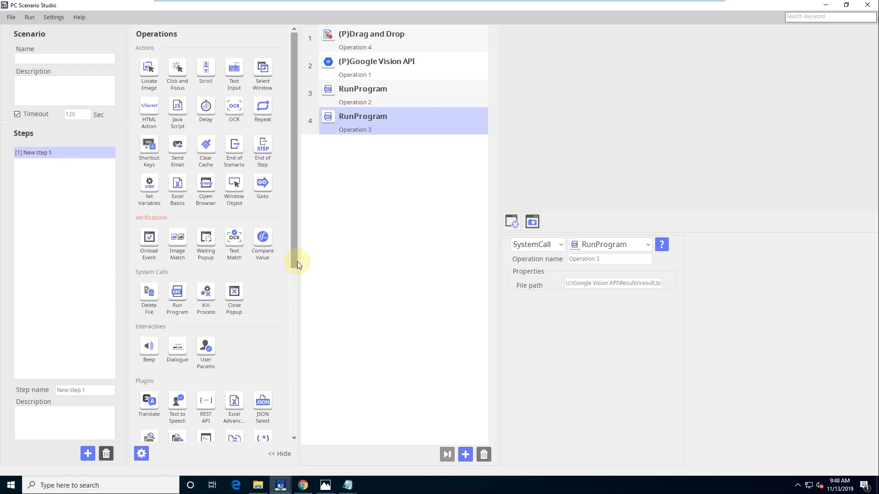
mouse_move(294, 266)
left_mouse_down()
mouse_move(288, 446)
mouse_move(248, 421)
left_mouse_up()
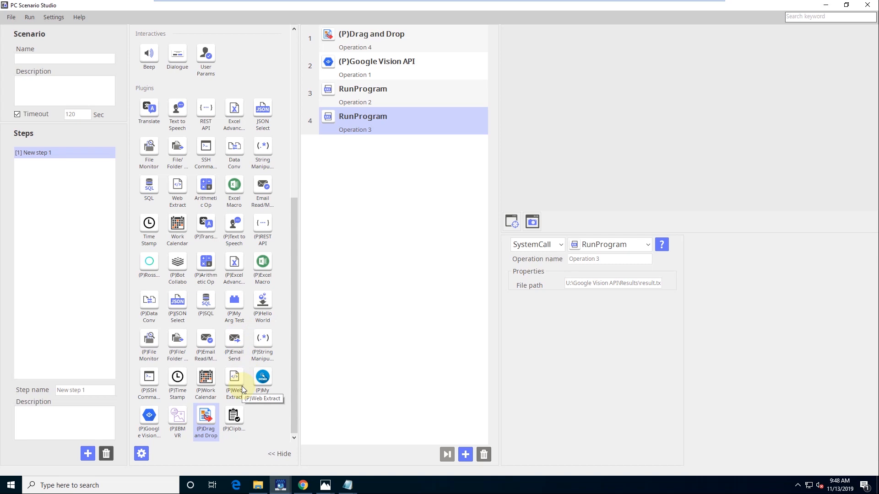
left_click(303, 486)
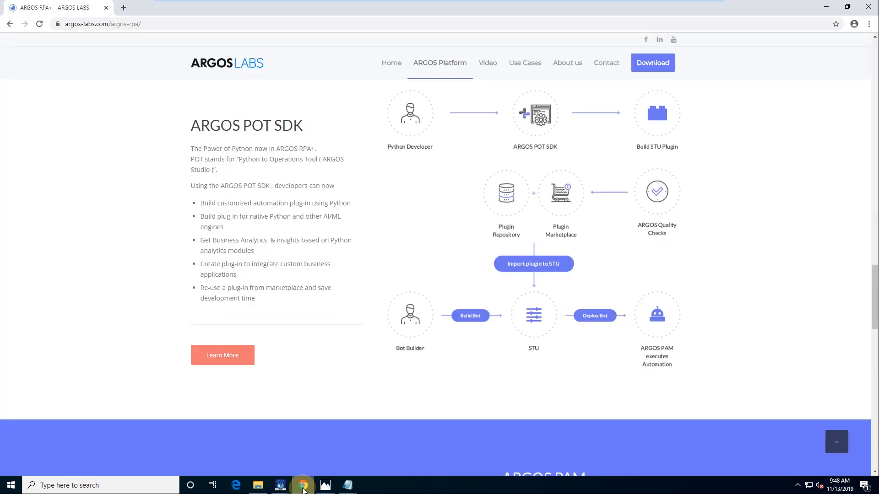